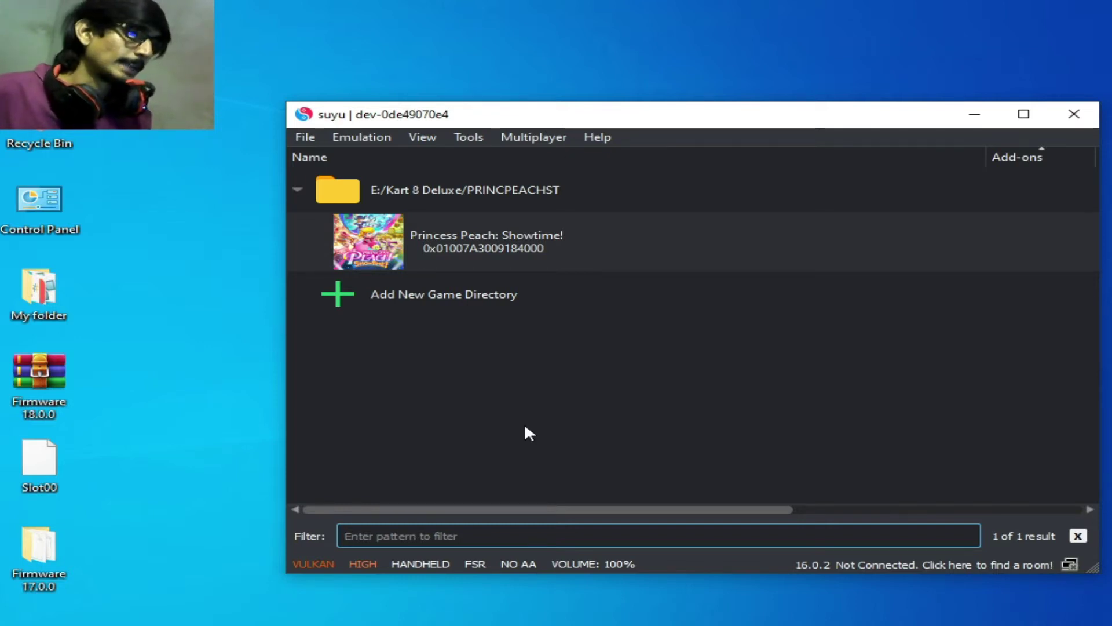
Remove all pipeline caches for Princess Peach: Showtime! and confirm deleting the transferable shader caches.
{"action": "left_click", "coordinate": [362, 137]}
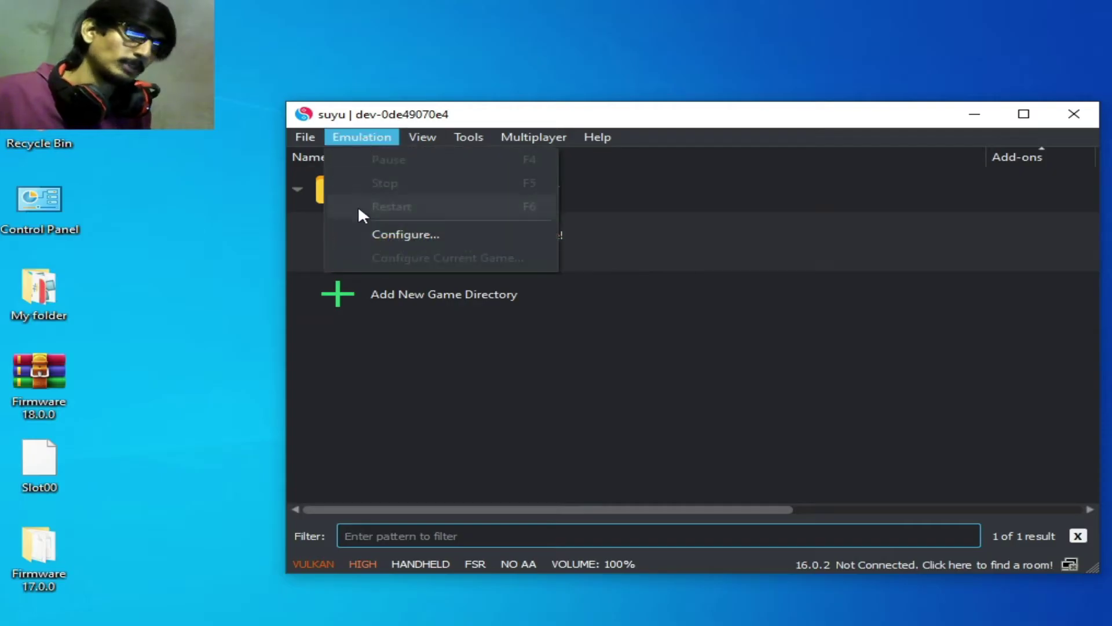
{"action": "left_click", "coordinate": [408, 234]}
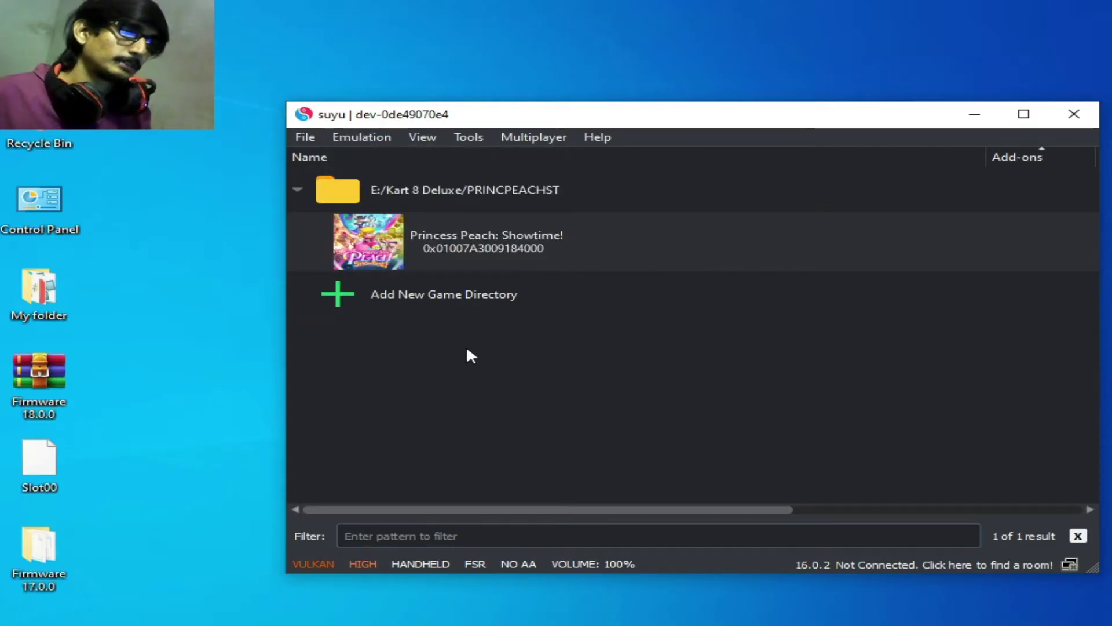
{"action": "right_click", "coordinate": [499, 241]}
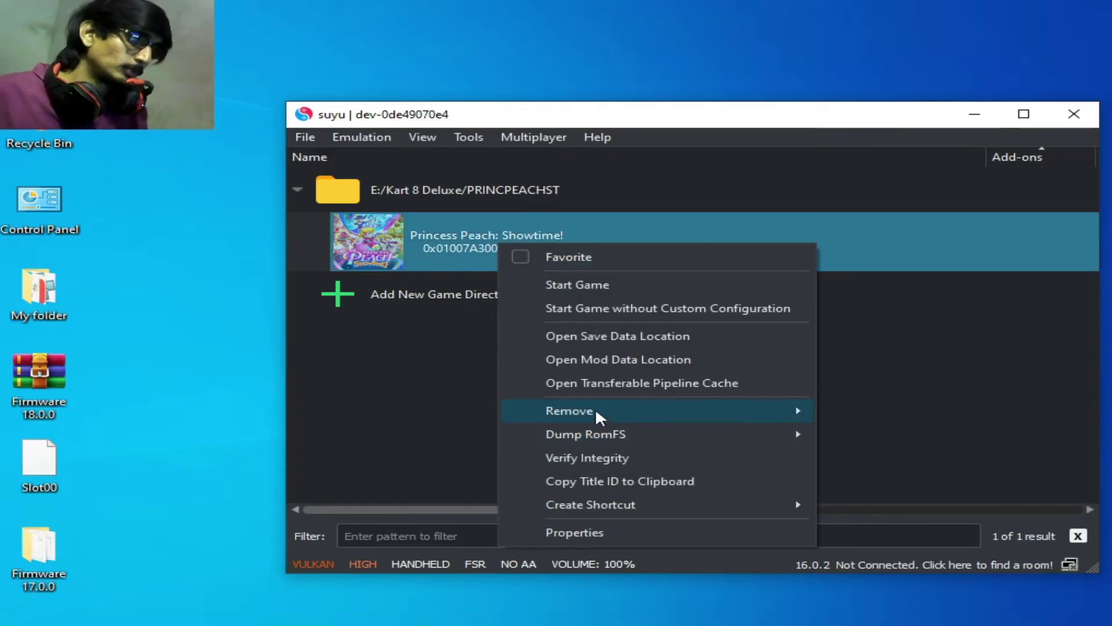
{"action": "mouse_move", "coordinate": [596, 415]}
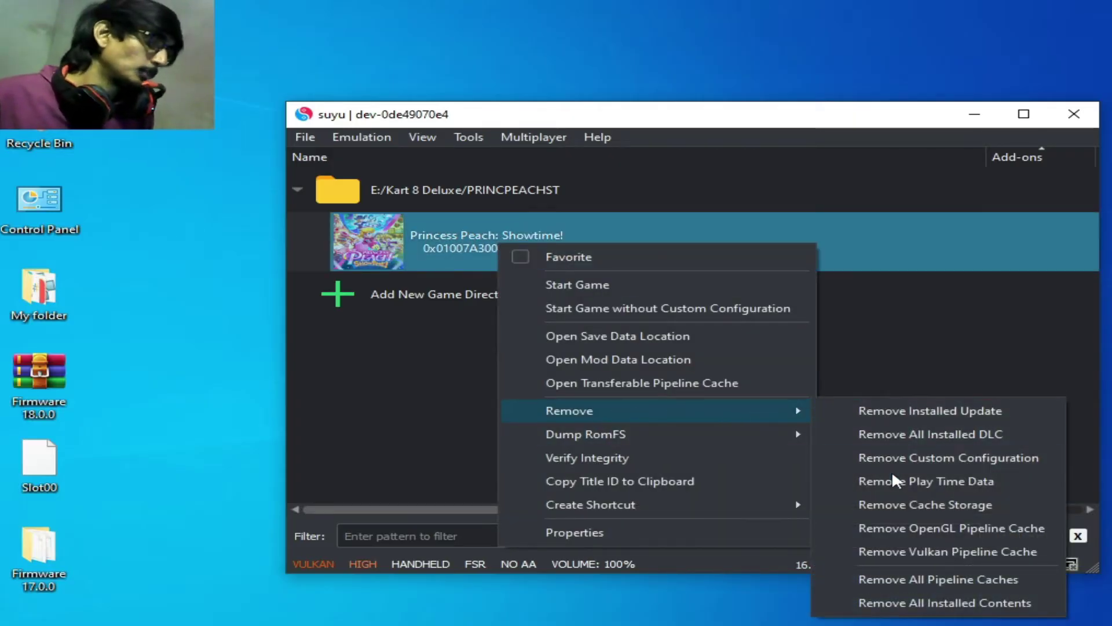
{"action": "left_click", "coordinate": [922, 580]}
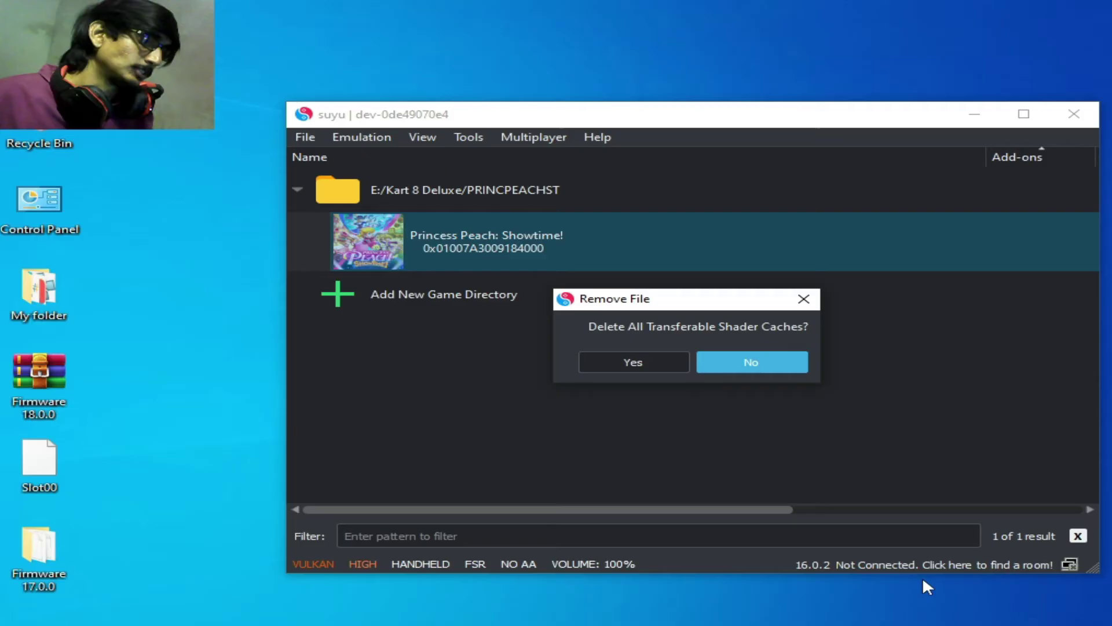
{"action": "left_click", "coordinate": [650, 368]}
{"action": "left_click", "coordinate": [773, 365]}
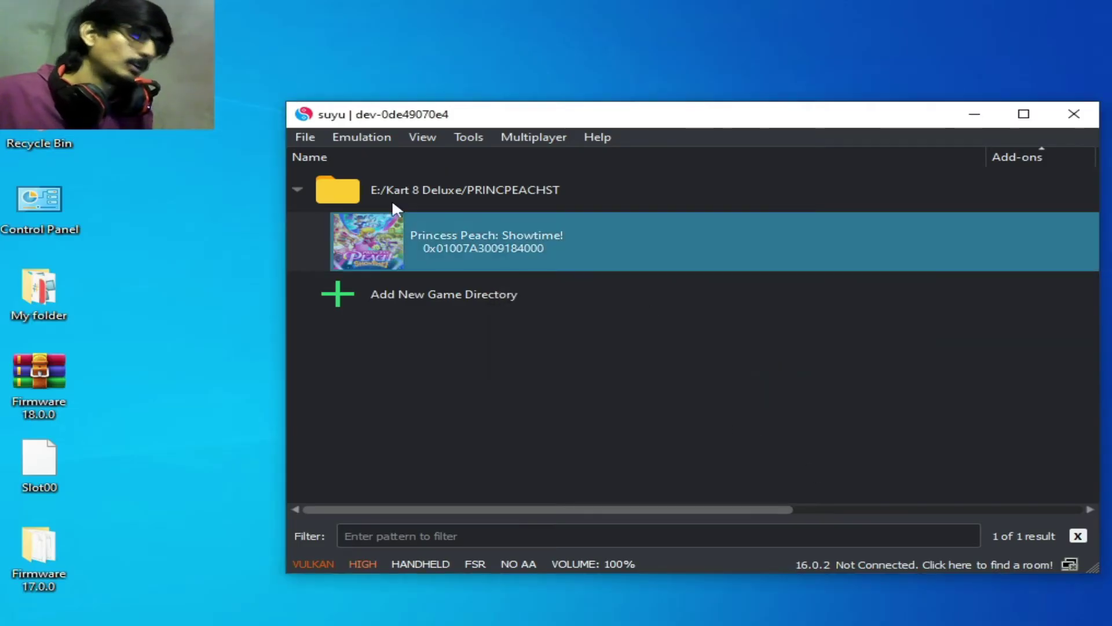
{"action": "left_click", "coordinate": [305, 137]}
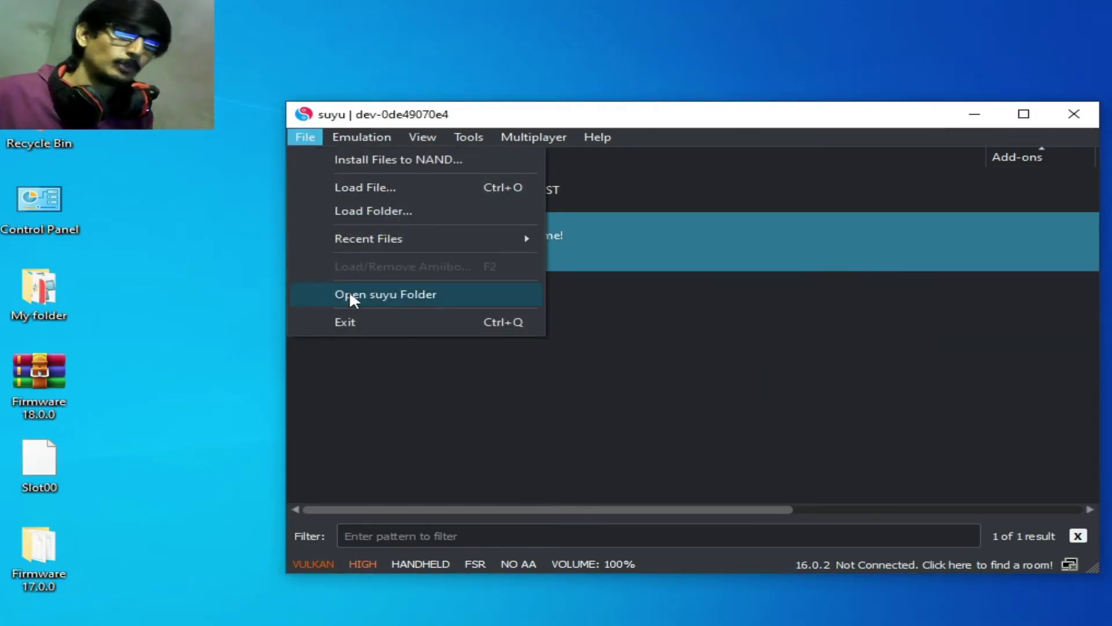
Delete the shader folder from the suyu data folder, then close File Explorer.
{"action": "left_click", "coordinate": [350, 295]}
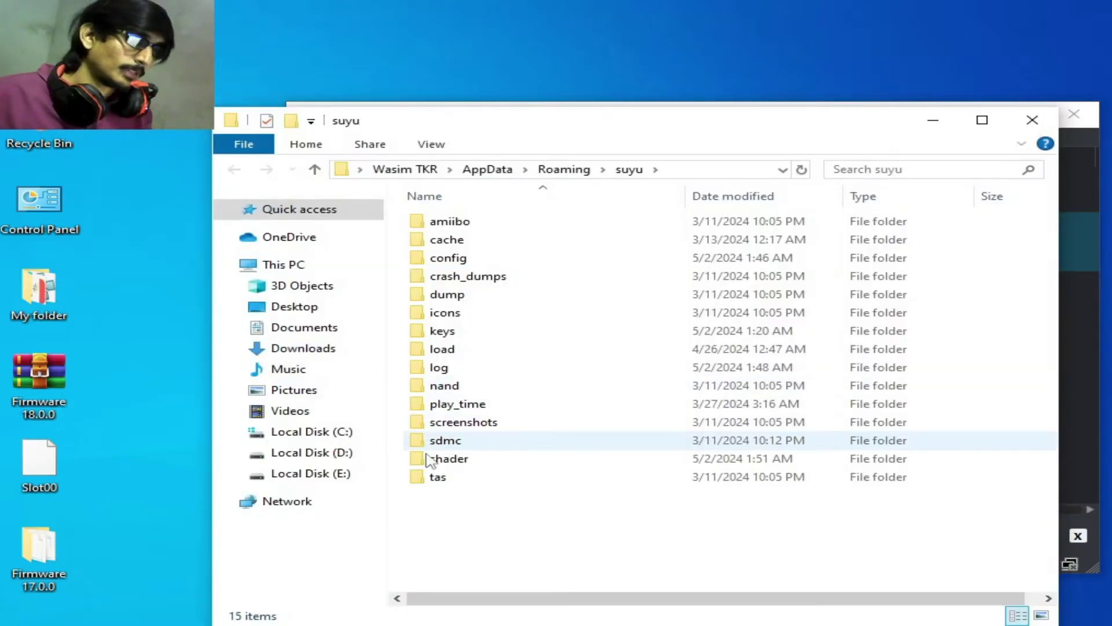
{"action": "left_click", "coordinate": [452, 461]}
{"action": "right_click", "coordinate": [454, 463]}
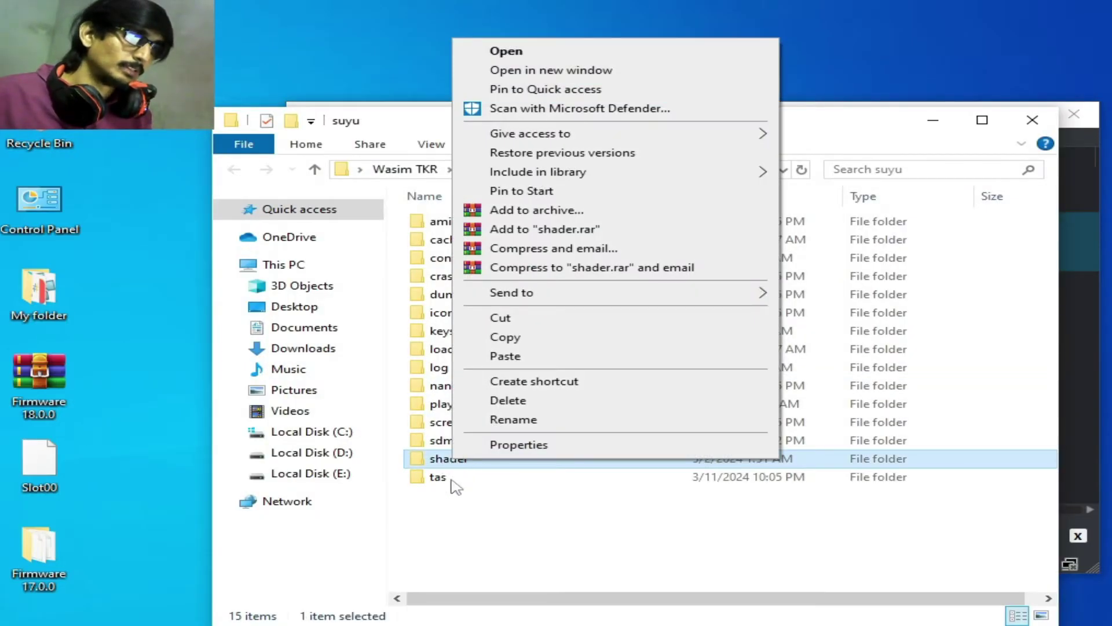
{"action": "left_click", "coordinate": [453, 494]}
{"action": "right_click", "coordinate": [454, 463]}
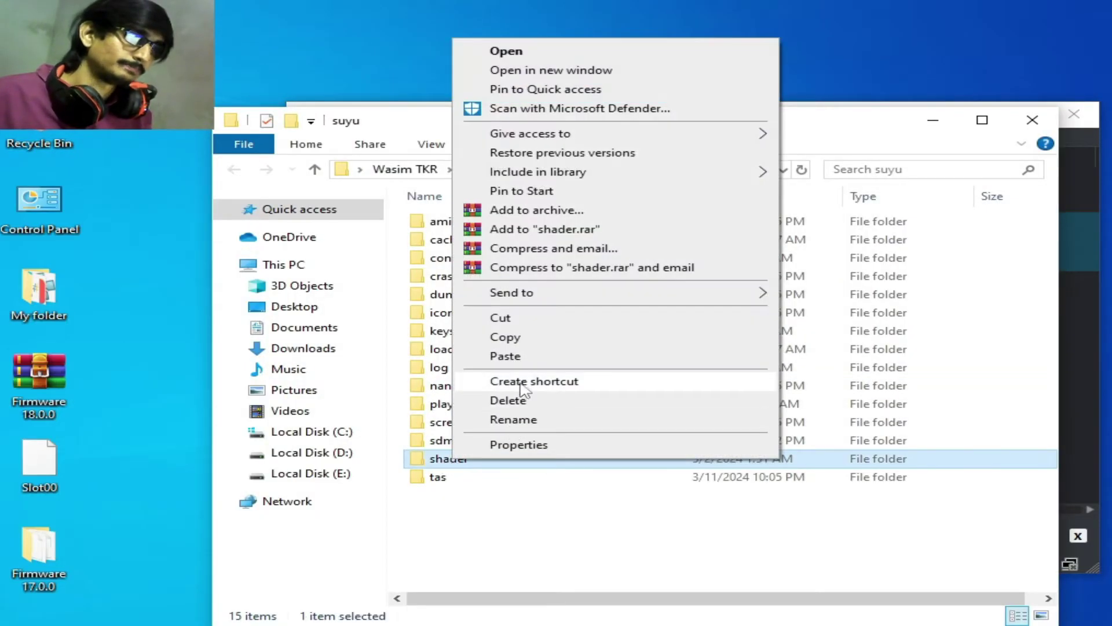
{"action": "left_click", "coordinate": [506, 402]}
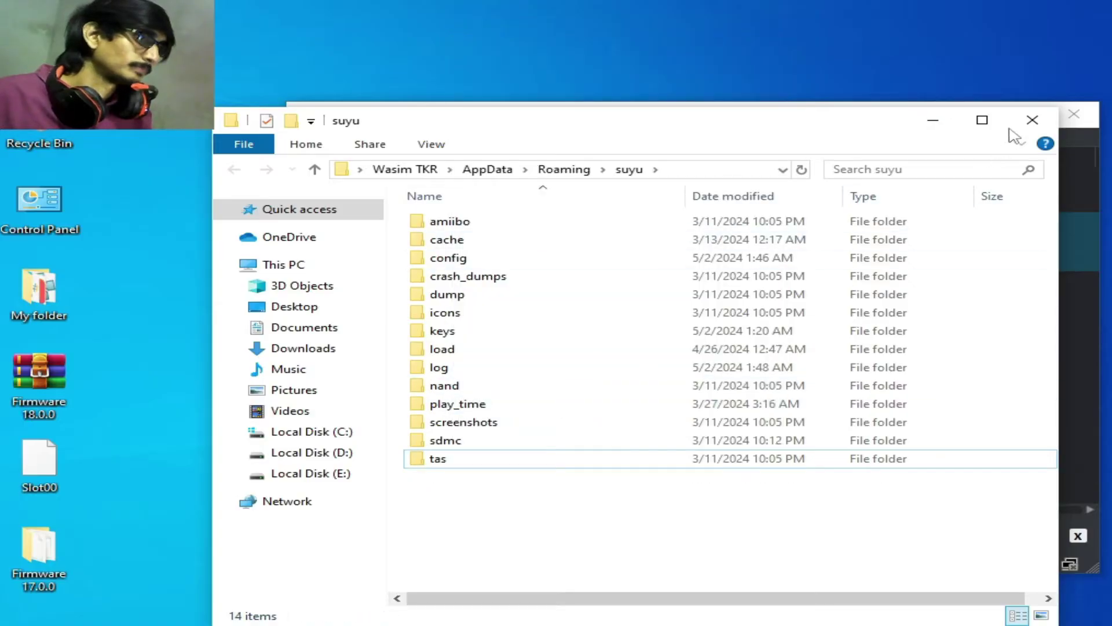
{"action": "left_click", "coordinate": [1032, 119]}
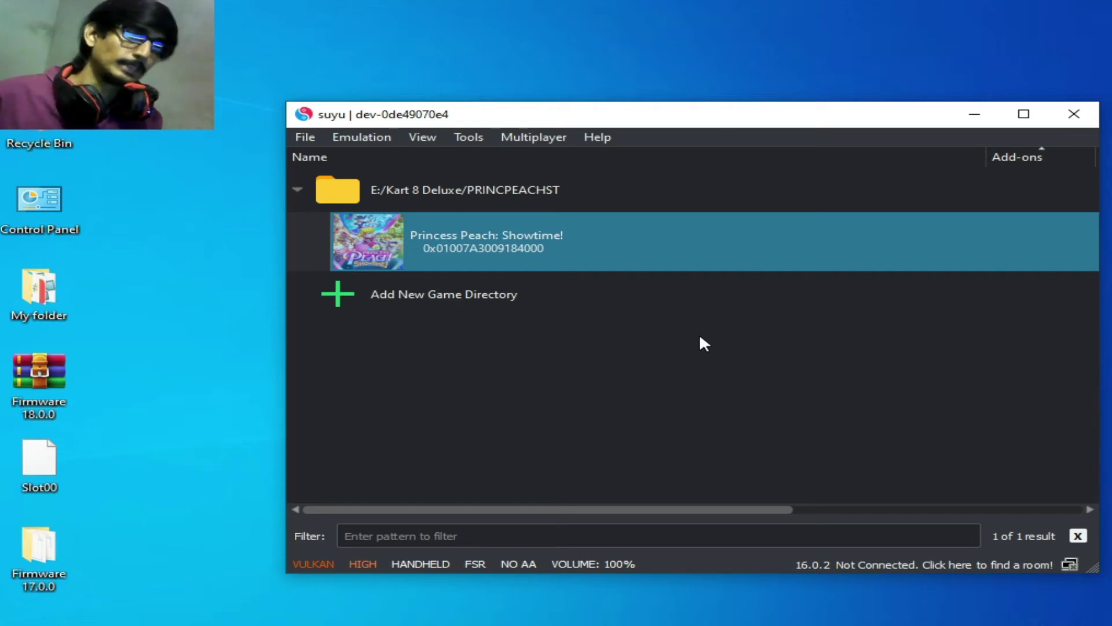
{"action": "right_click", "coordinate": [509, 238]}
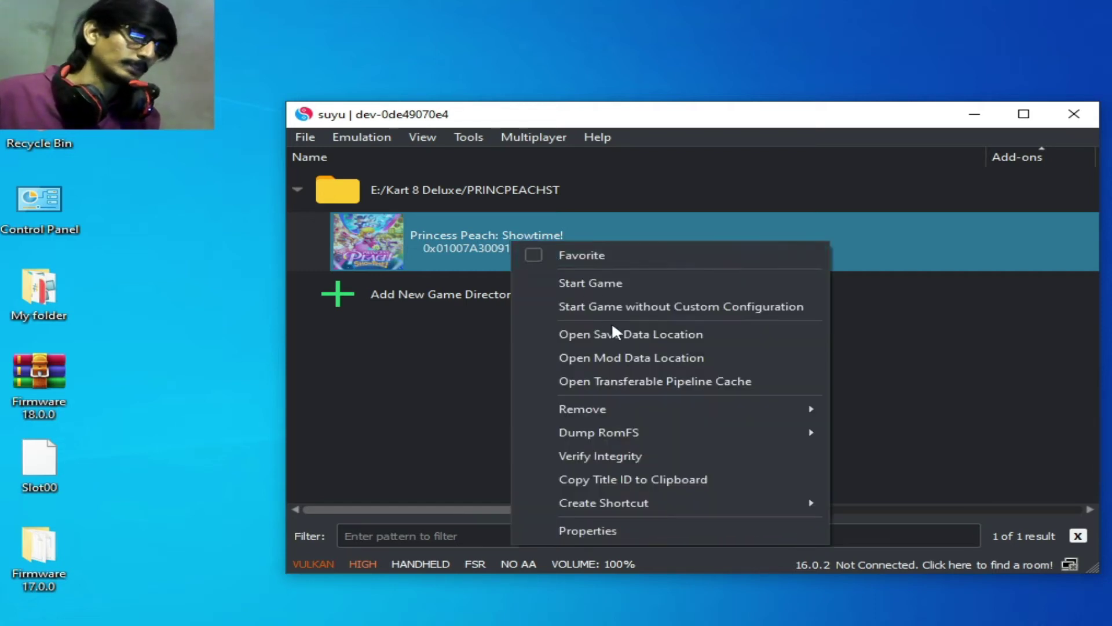
{"action": "left_click", "coordinate": [619, 336]}
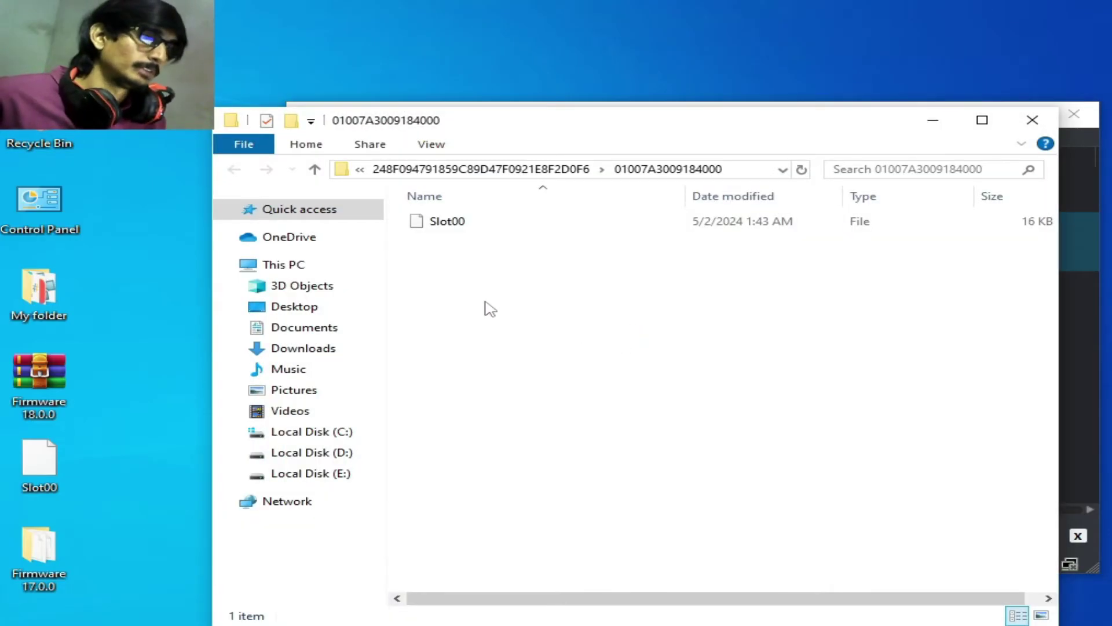
{"action": "left_click", "coordinate": [446, 223]}
{"action": "right_click", "coordinate": [445, 223]}
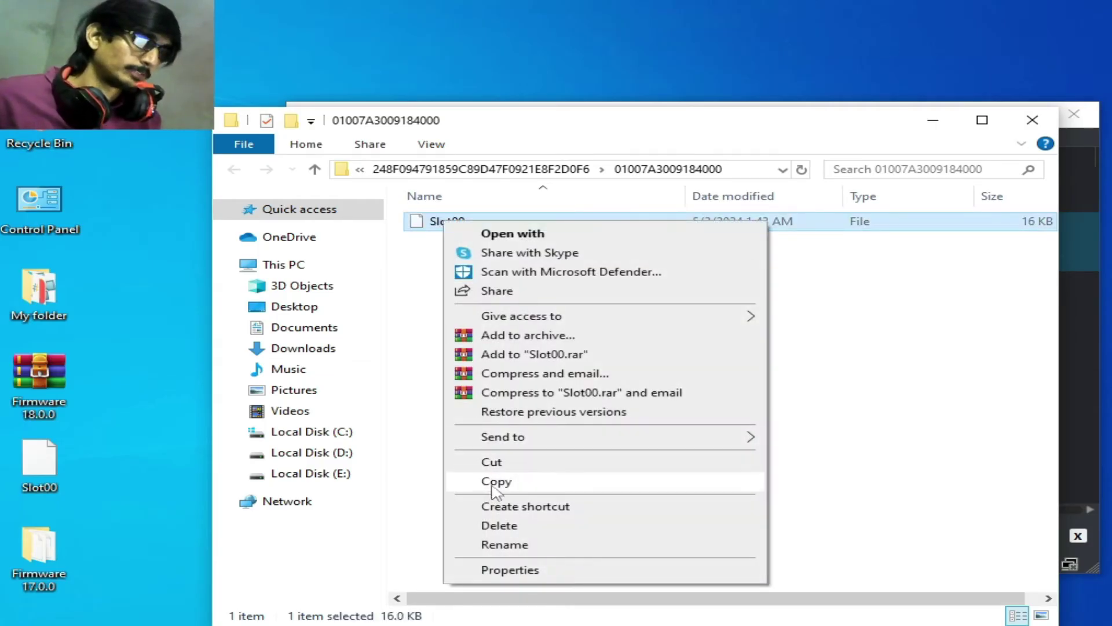
{"action": "left_click", "coordinate": [495, 525]}
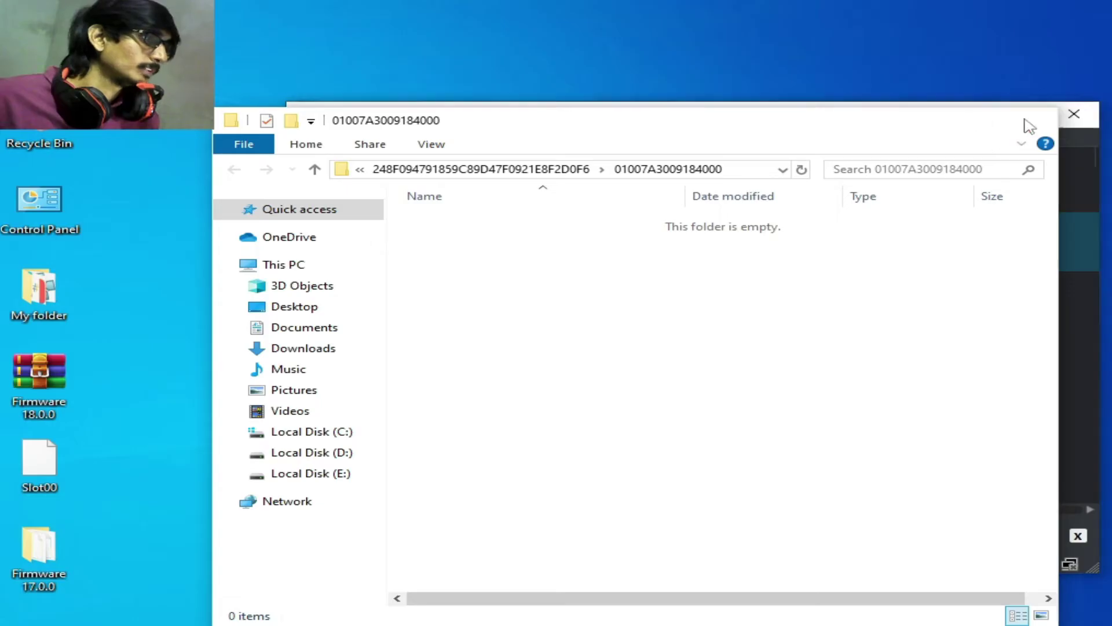
{"action": "left_click", "coordinate": [1029, 125]}
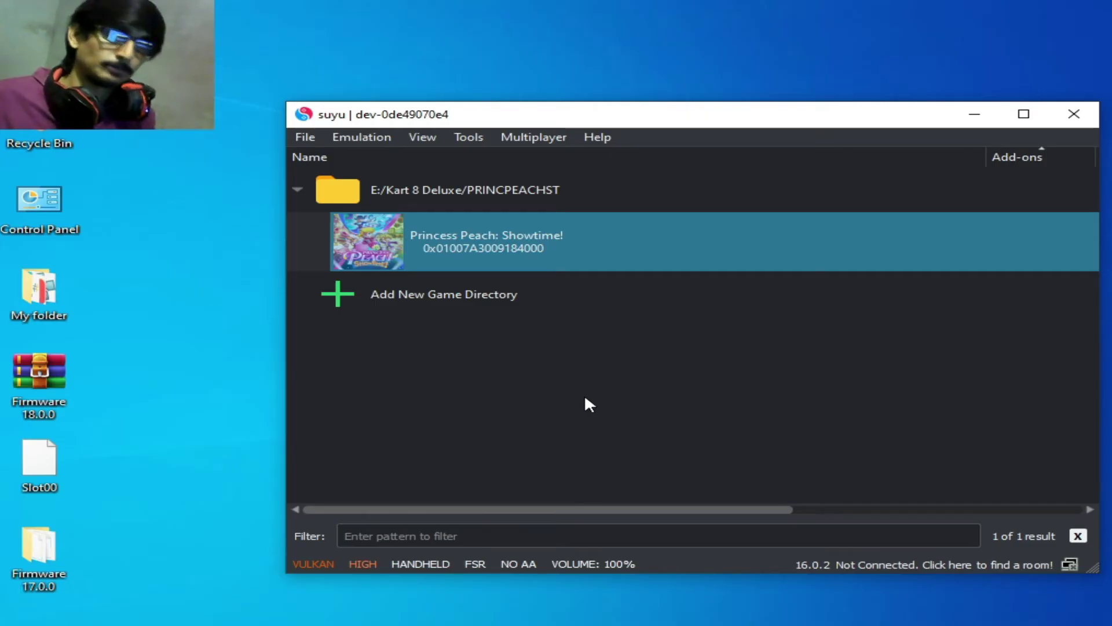
{"action": "right_click", "coordinate": [471, 231]}
{"action": "left_click", "coordinate": [582, 325]}
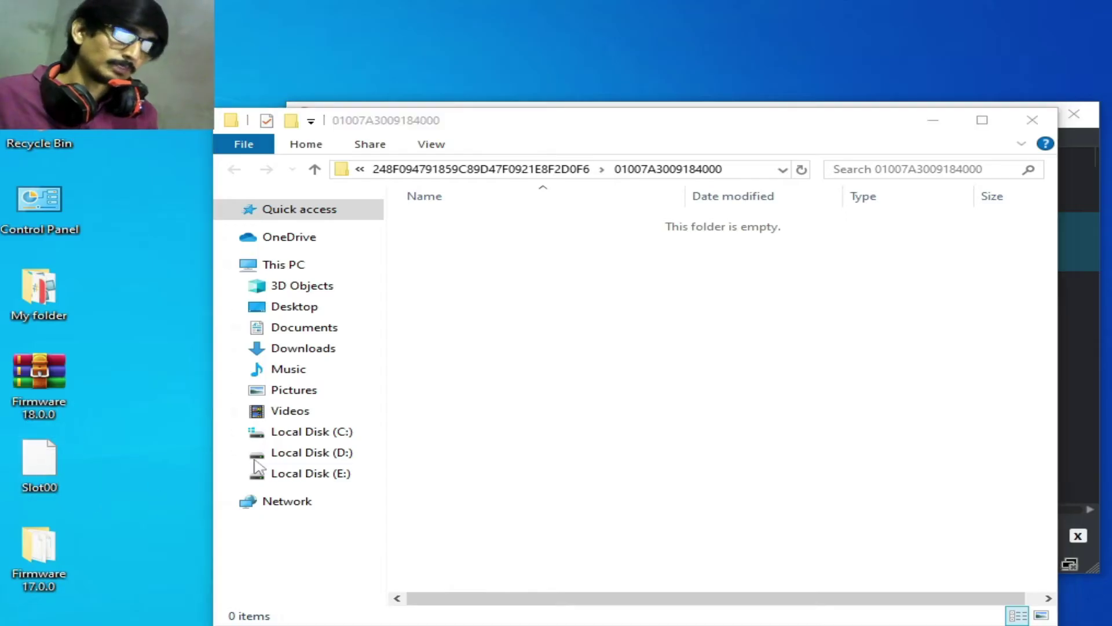
{"action": "left_click_drag", "start_coordinate": [47, 460], "coordinate": [620, 350]}
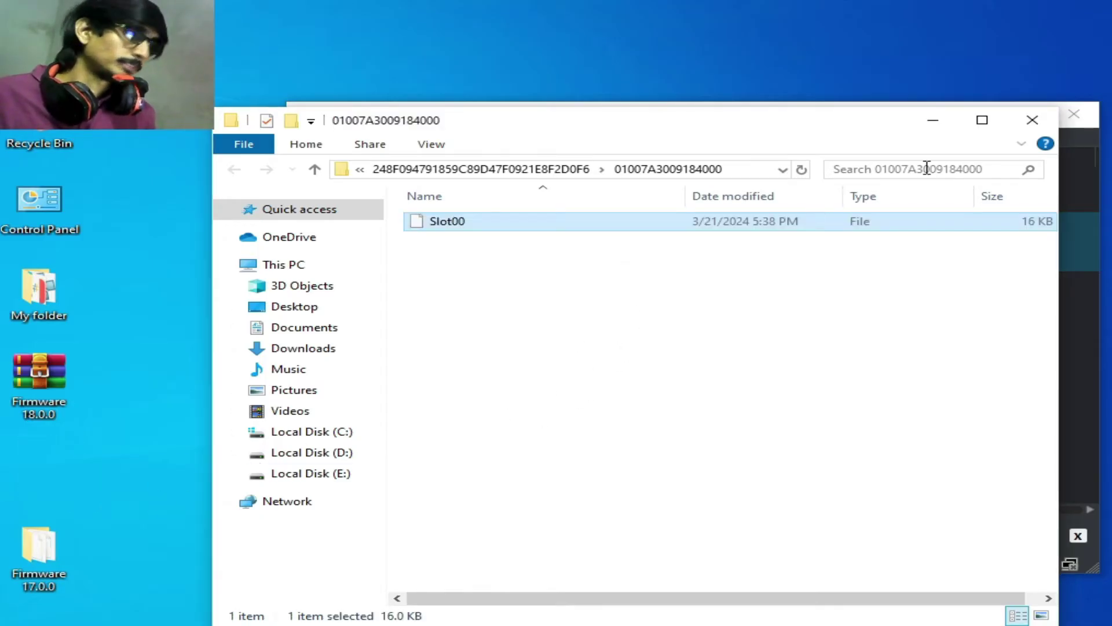
{"action": "left_click", "coordinate": [1033, 120]}
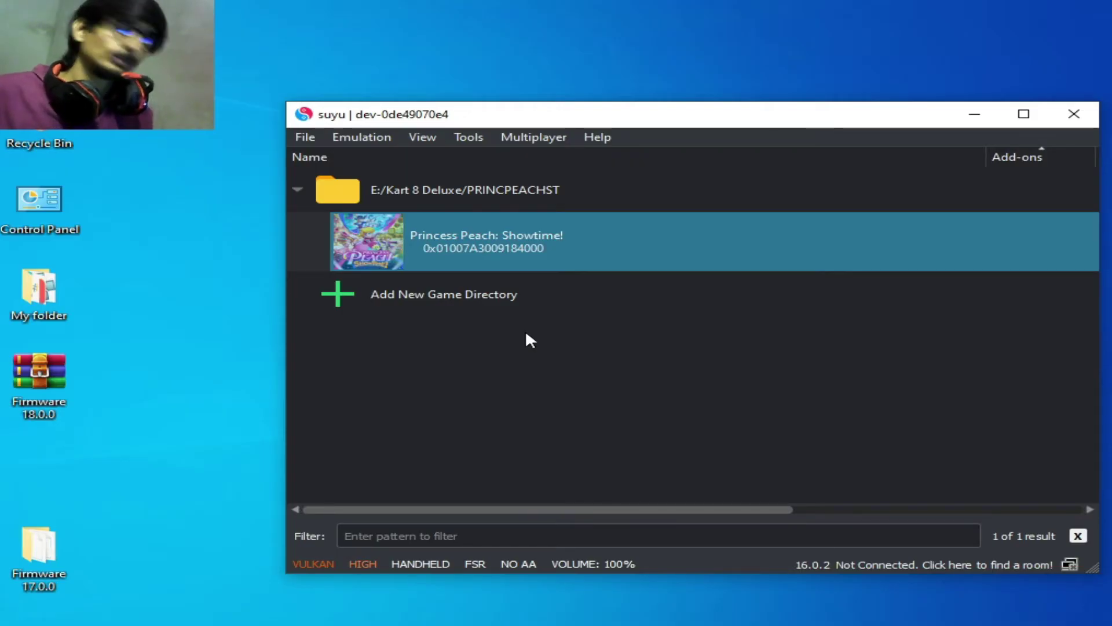
Open suyu's emulator configuration on the Graphics settings page.
{"action": "left_click", "coordinate": [371, 137]}
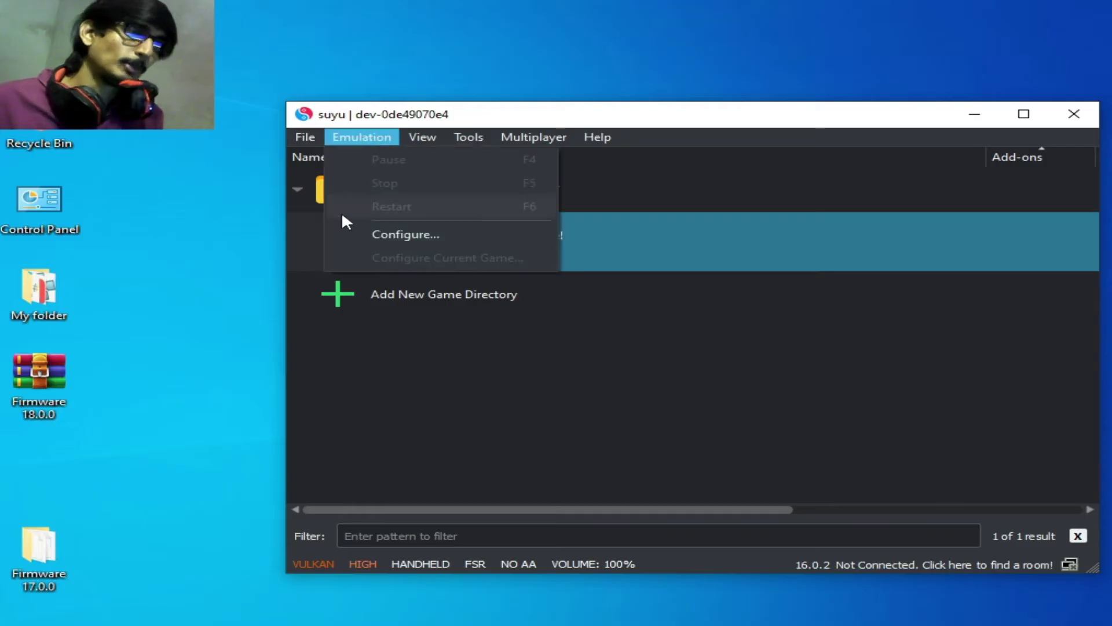
{"action": "left_click", "coordinate": [422, 233]}
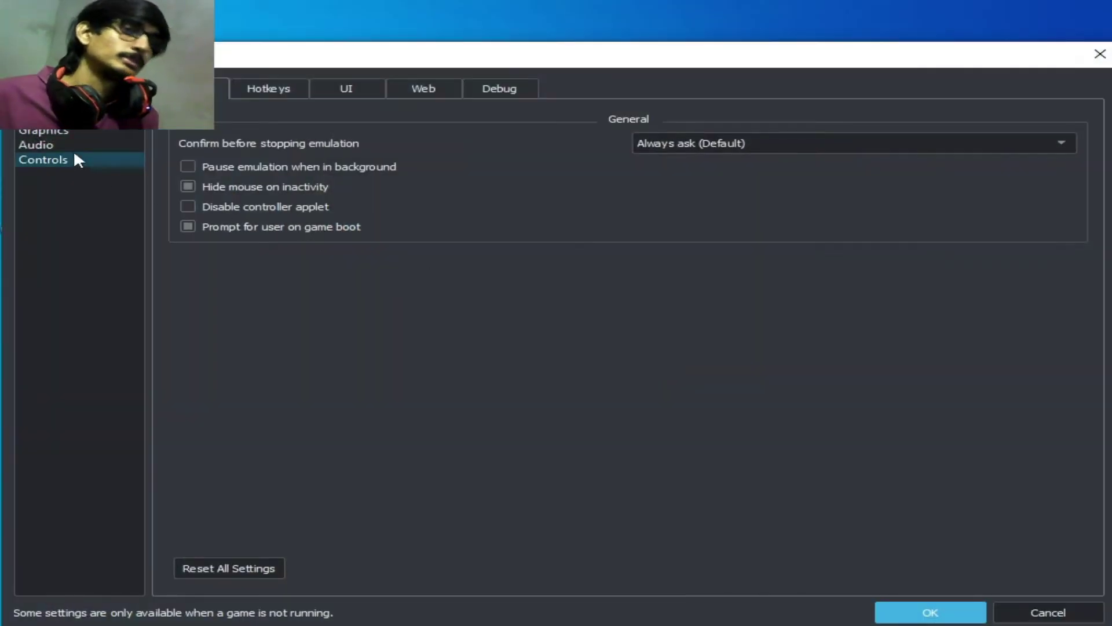
{"action": "left_click", "coordinate": [47, 131]}
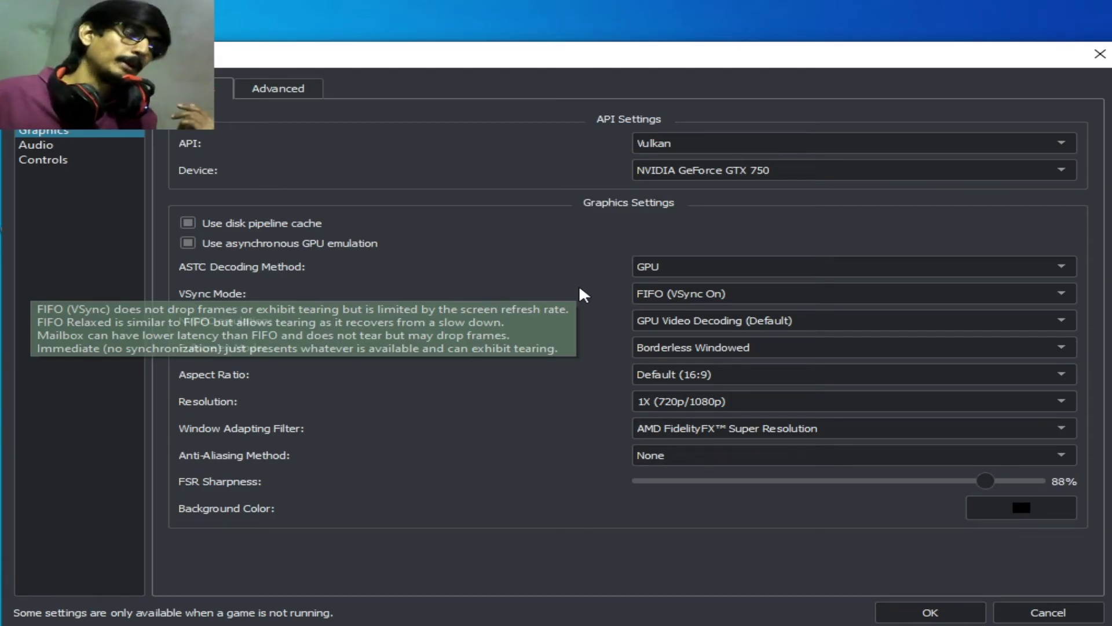
Keep NVIDIA GeForce GTX 750 as the graphics device and bring up the API choices.
{"action": "left_click", "coordinate": [774, 171]}
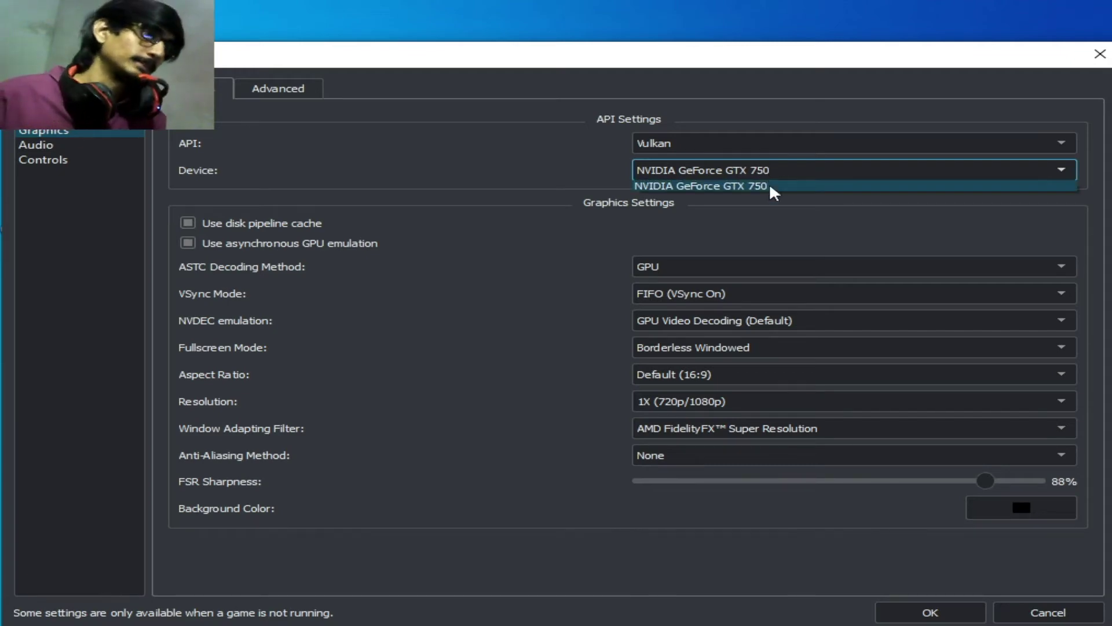
{"action": "left_click", "coordinate": [773, 186]}
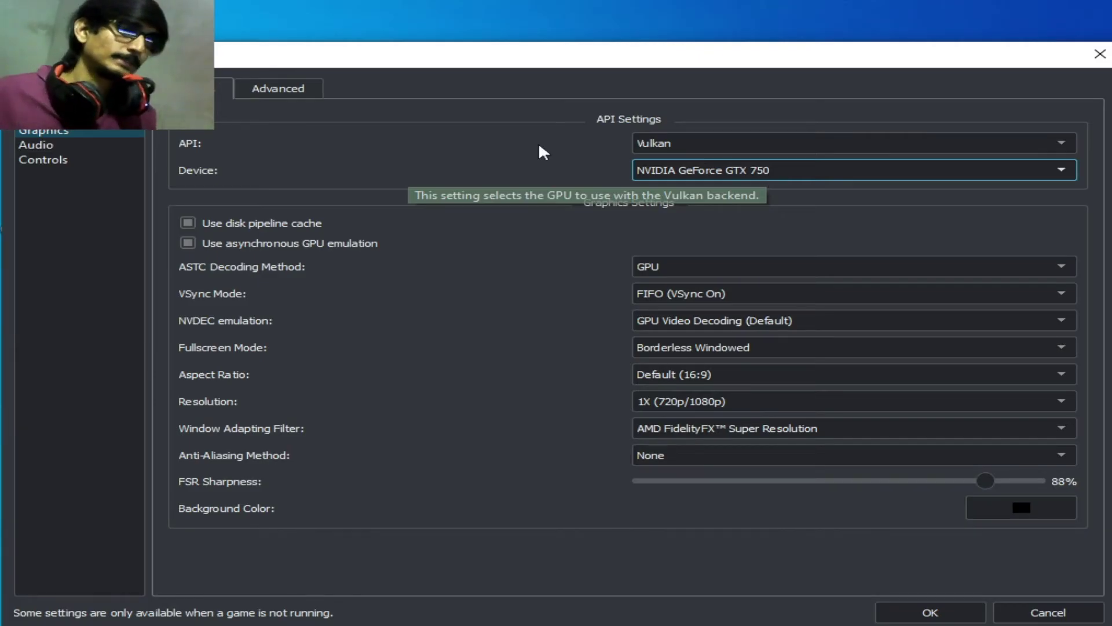
{"action": "left_click", "coordinate": [666, 145]}
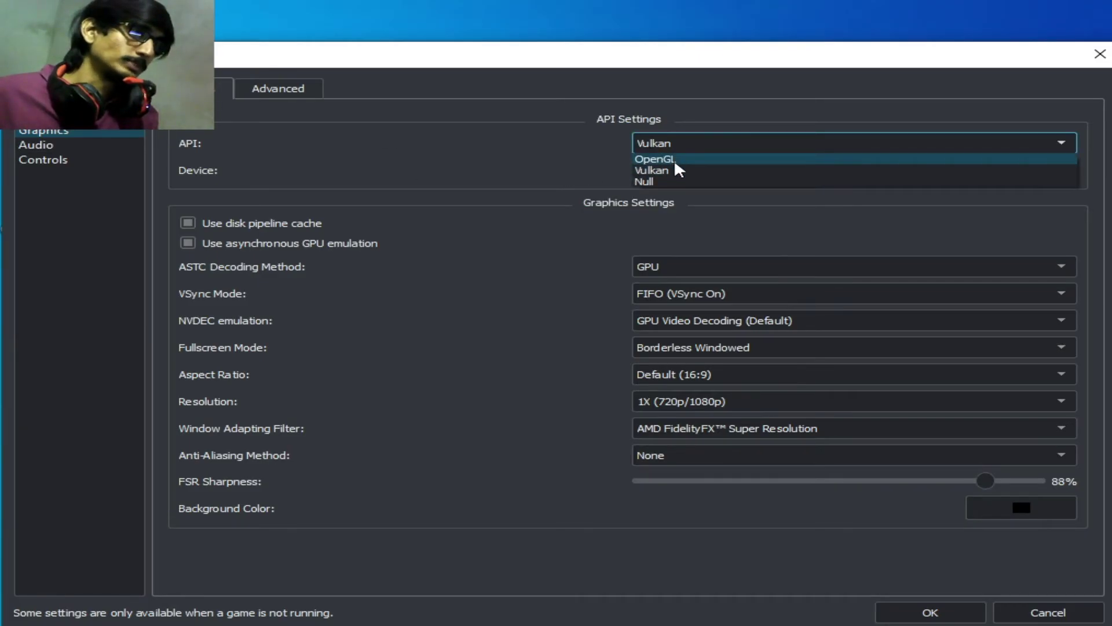
Set the graphics API to OpenGL, after briefly switching back to Vulkan.
{"action": "left_click", "coordinate": [675, 158]}
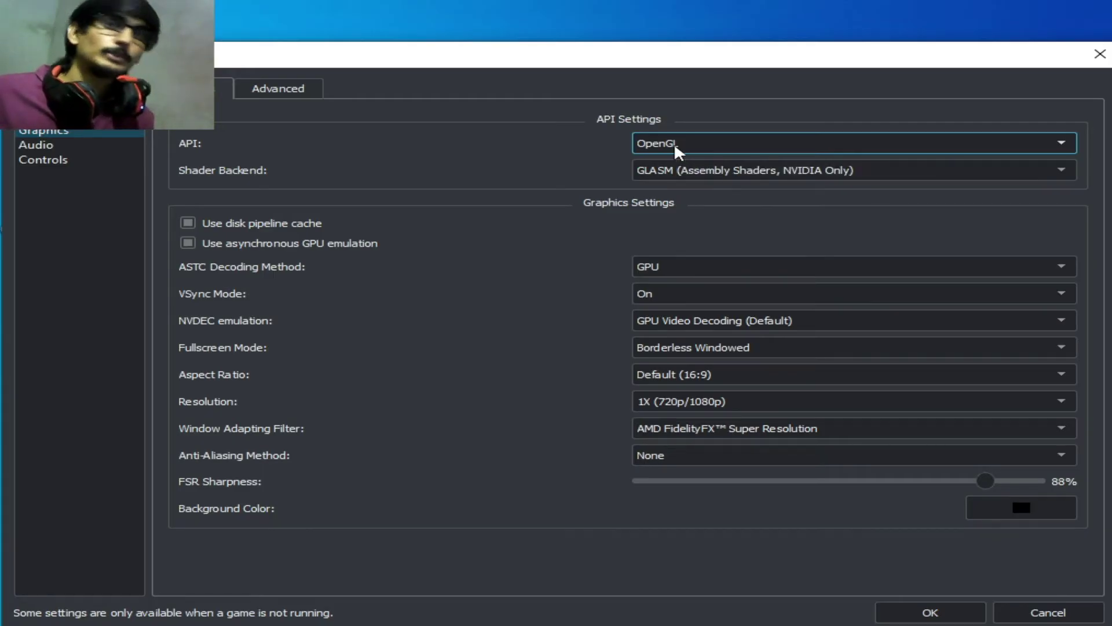
{"action": "left_click", "coordinate": [673, 143]}
{"action": "left_click", "coordinate": [663, 170]}
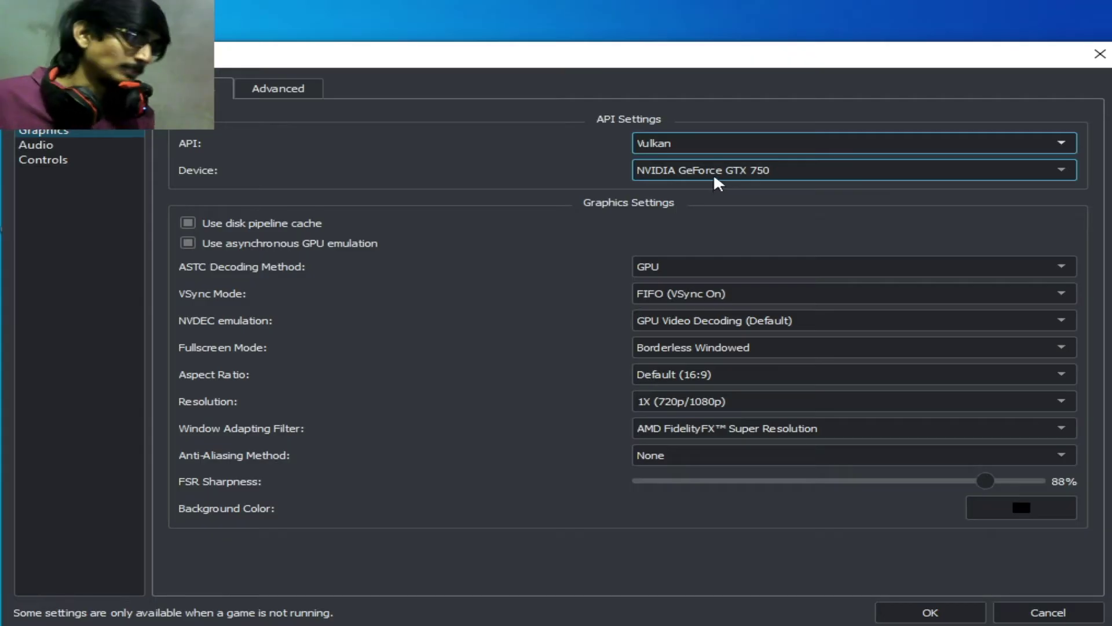
{"action": "left_click", "coordinate": [698, 139]}
{"action": "left_click", "coordinate": [673, 156]}
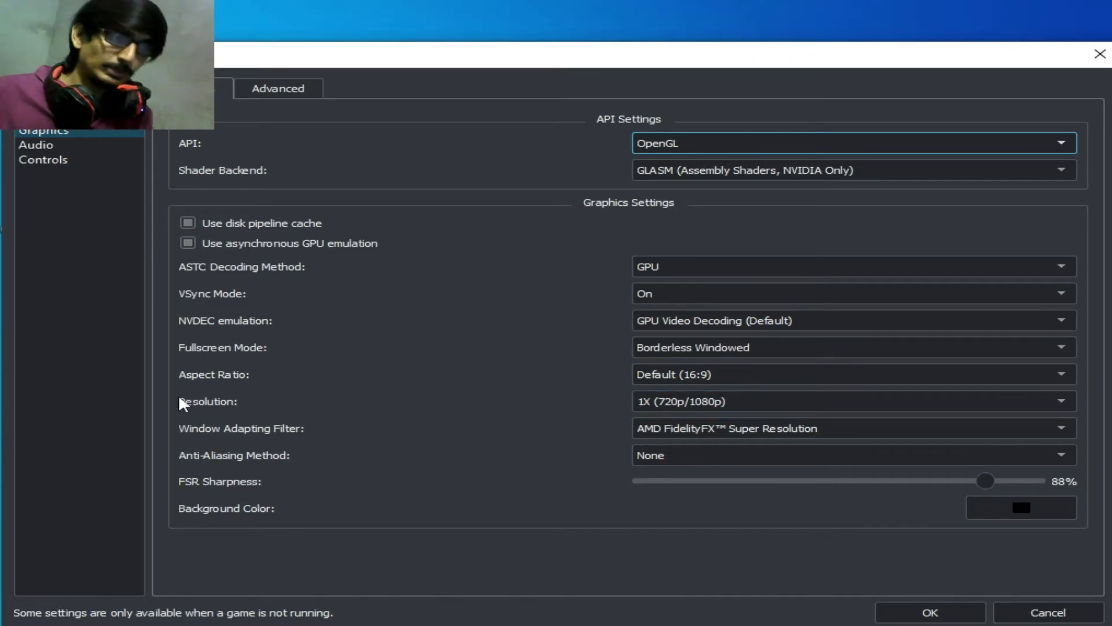
Leave the resolution scale at 1X (720p/1080p).
{"action": "left_click", "coordinate": [647, 402]}
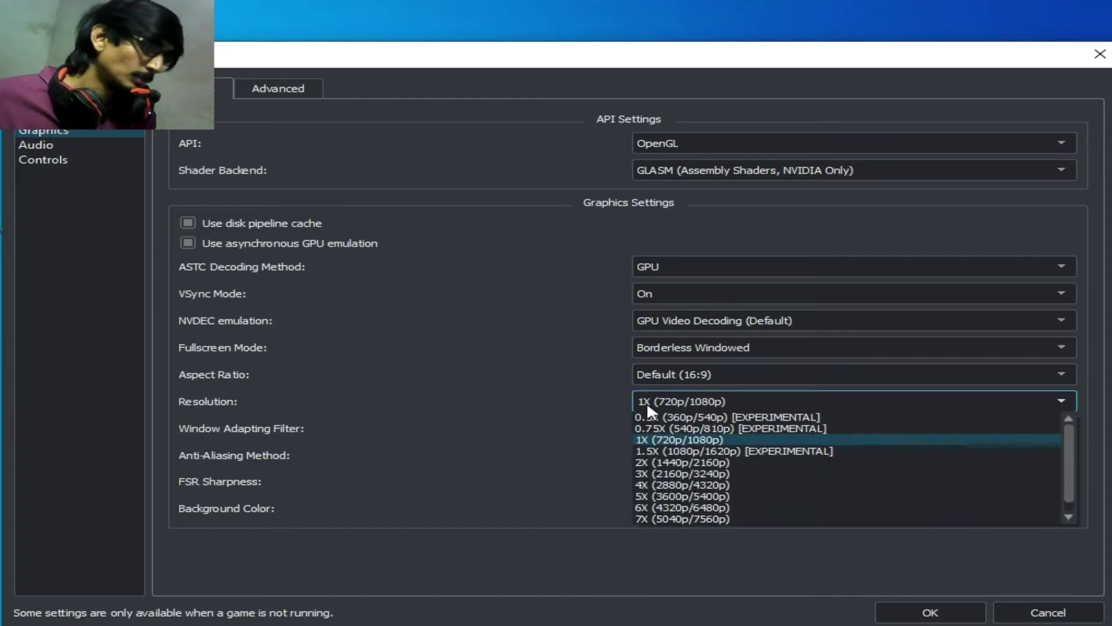
{"action": "left_click", "coordinate": [670, 439]}
{"action": "left_click", "coordinate": [665, 398]}
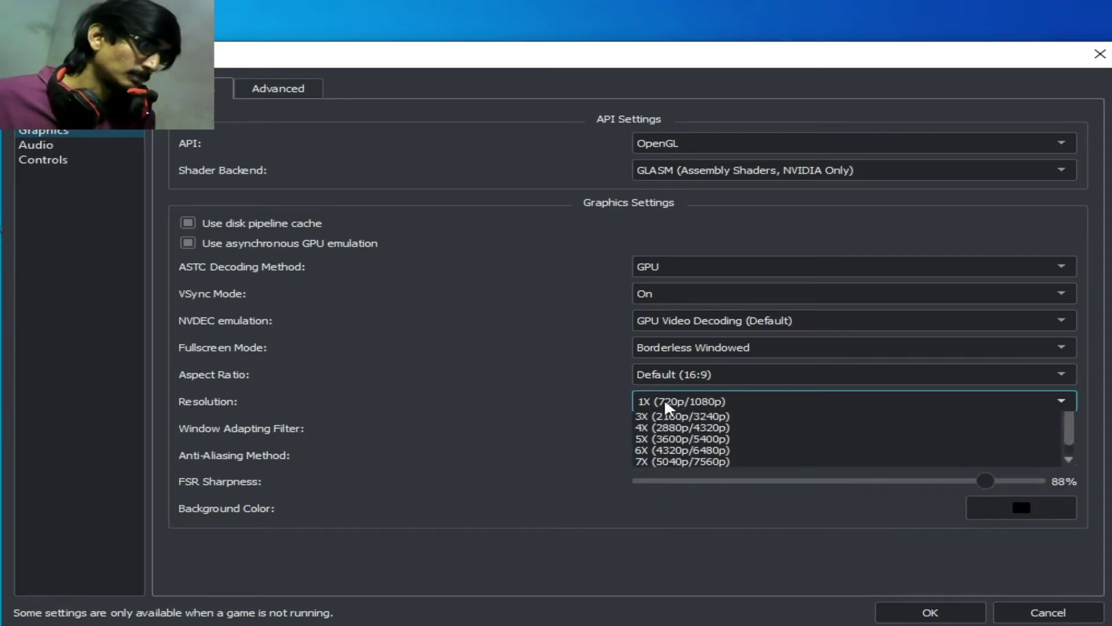
{"action": "left_click", "coordinate": [662, 437]}
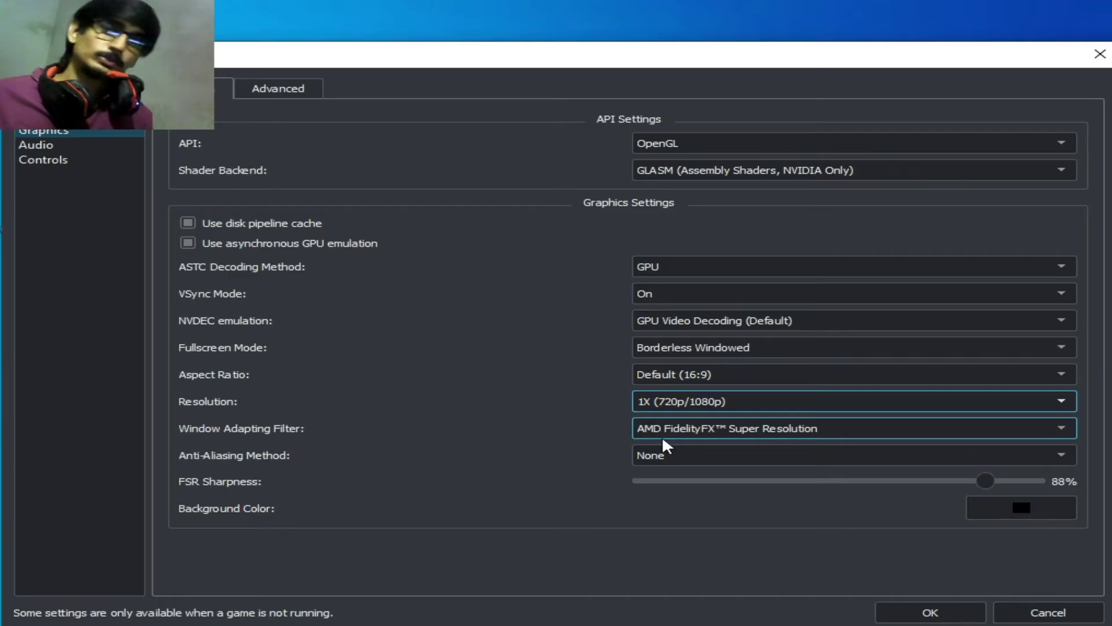
{"action": "left_click", "coordinate": [698, 405]}
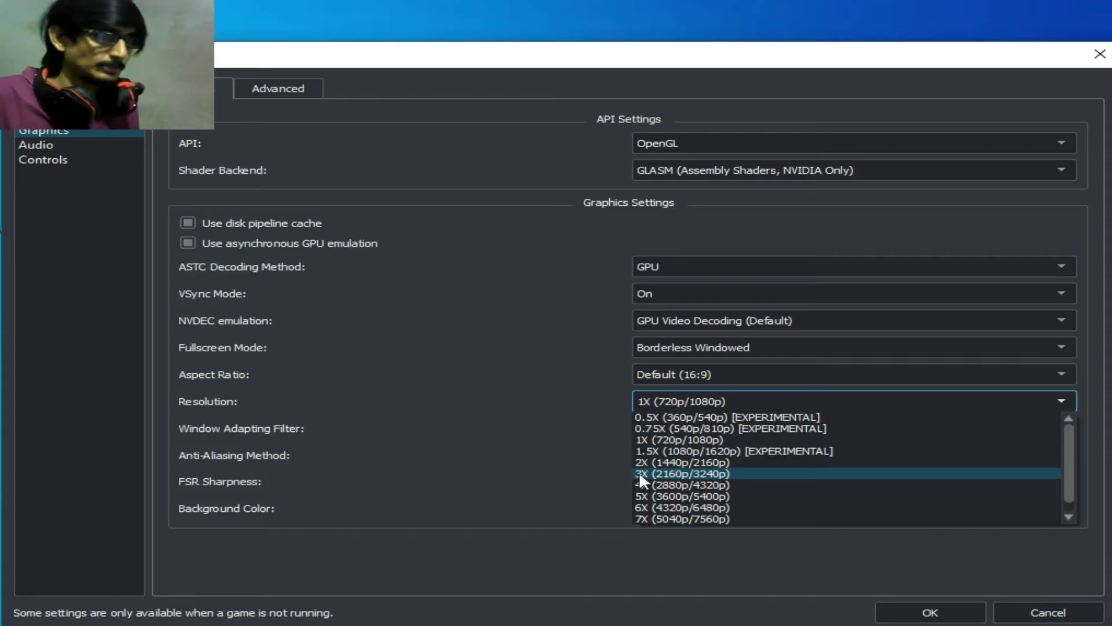
{"action": "right_click", "coordinate": [537, 30]}
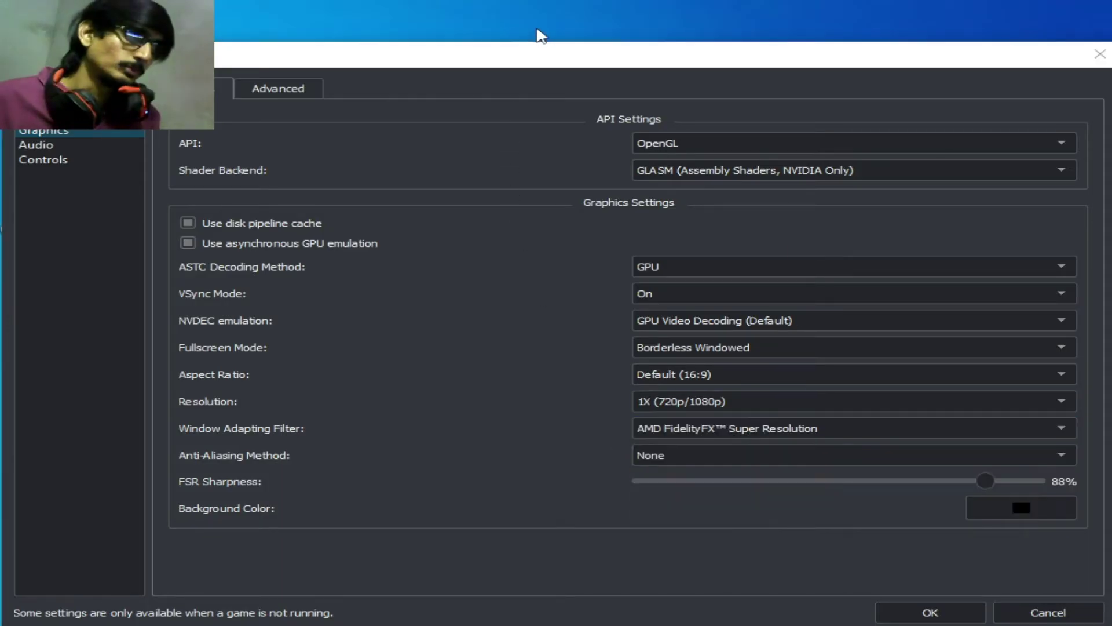
{"action": "left_click", "coordinate": [617, 221]}
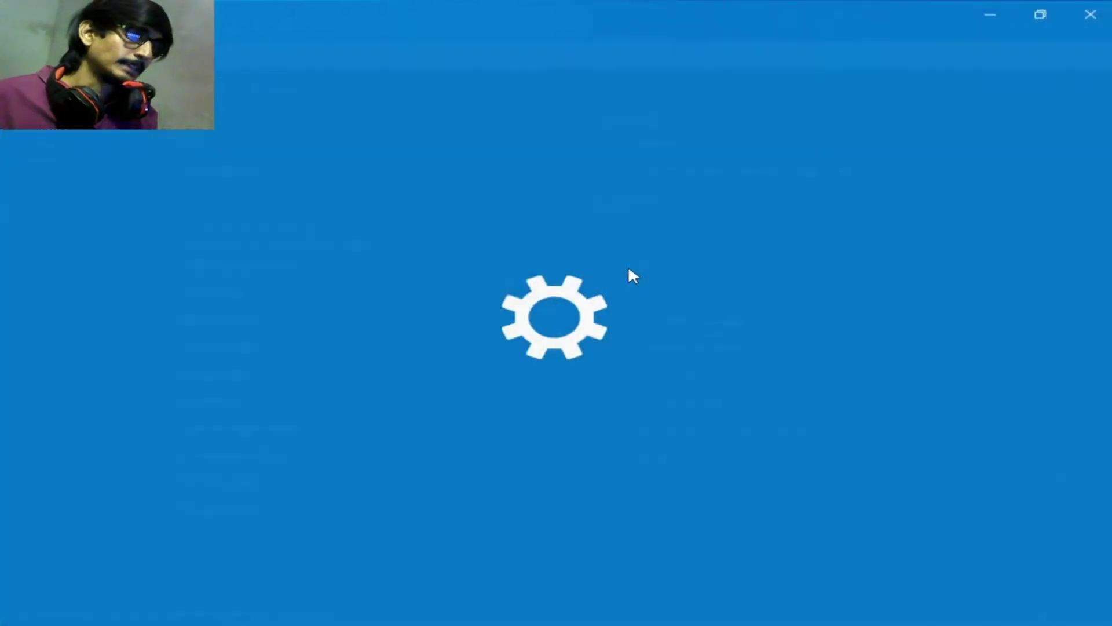
{"action": "left_click", "coordinate": [1047, 15]}
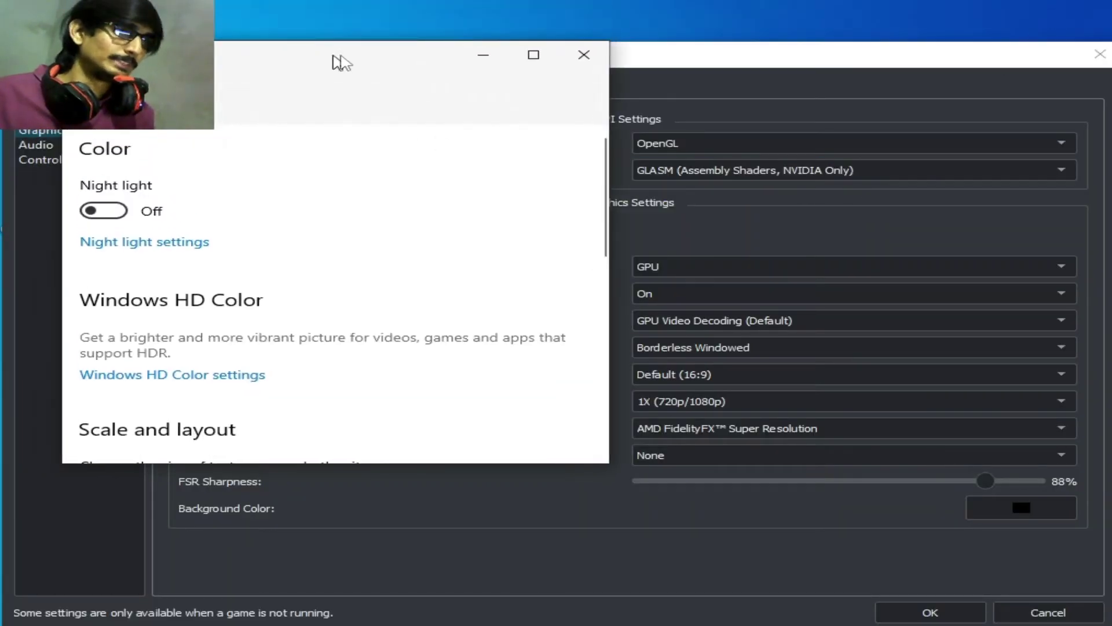
{"action": "left_click_drag", "start_coordinate": [764, 156], "coordinate": [764, 241]}
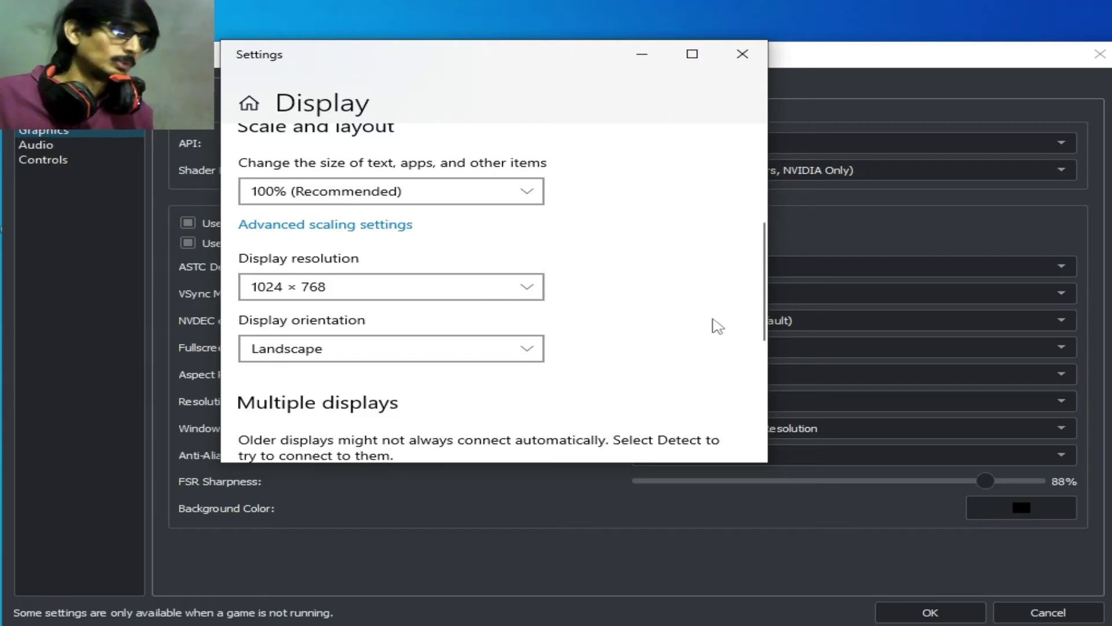
{"action": "left_click", "coordinate": [924, 58]}
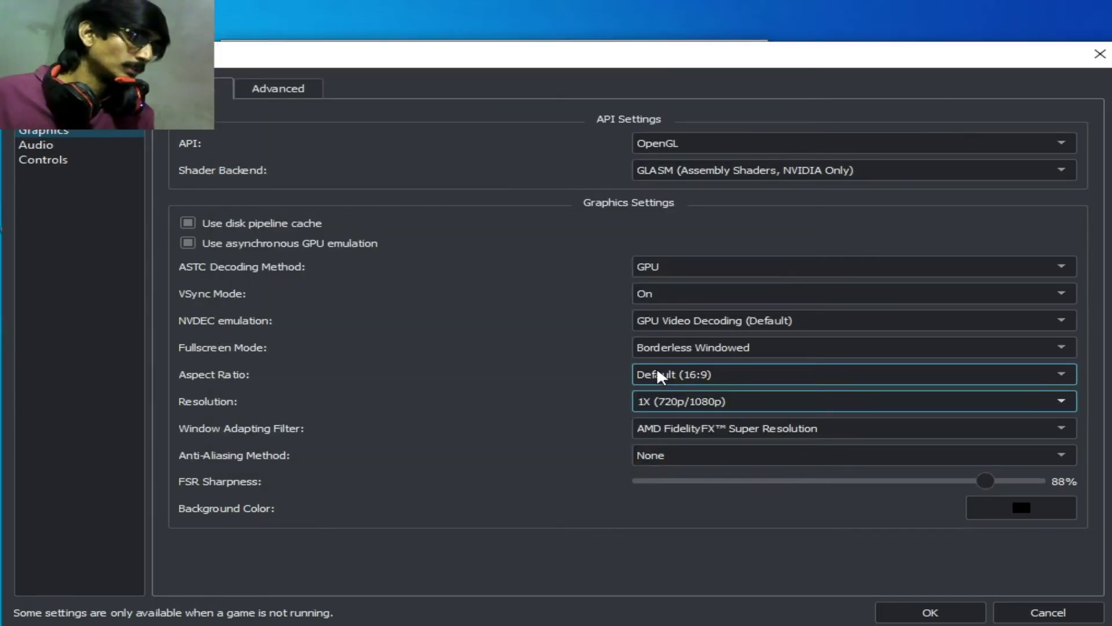
{"action": "left_click", "coordinate": [658, 400]}
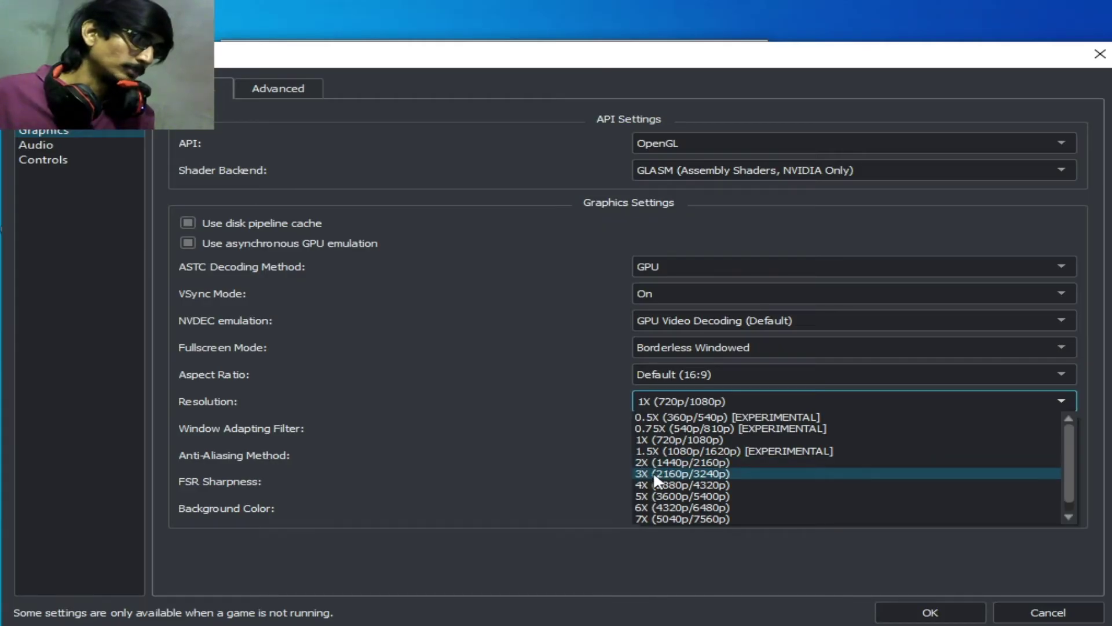
{"action": "left_click", "coordinate": [652, 439]}
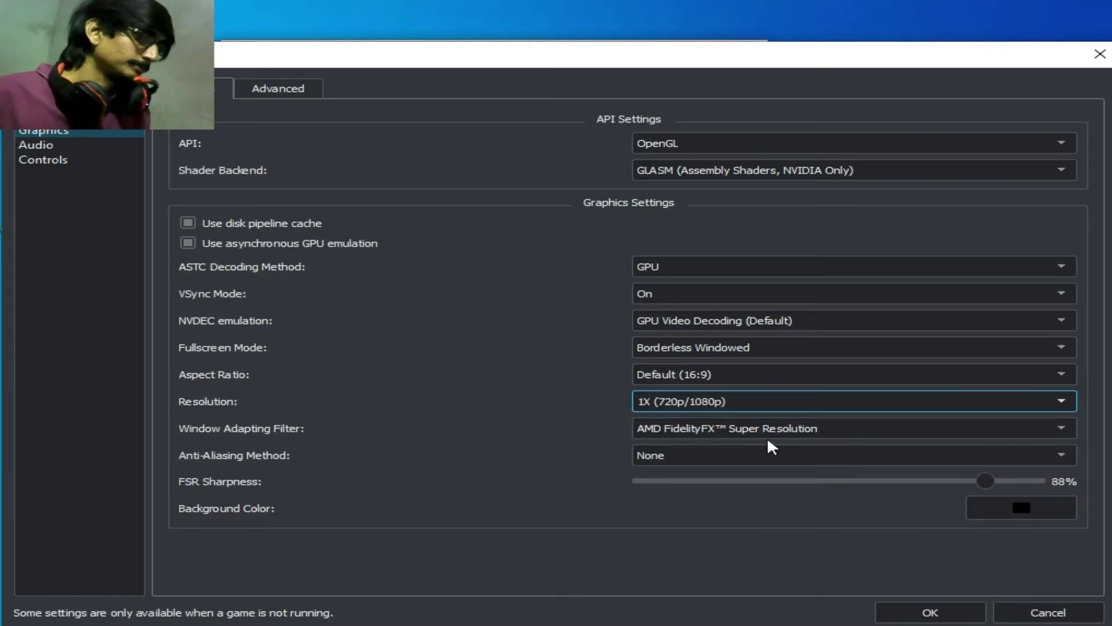
{"action": "left_click", "coordinate": [698, 427]}
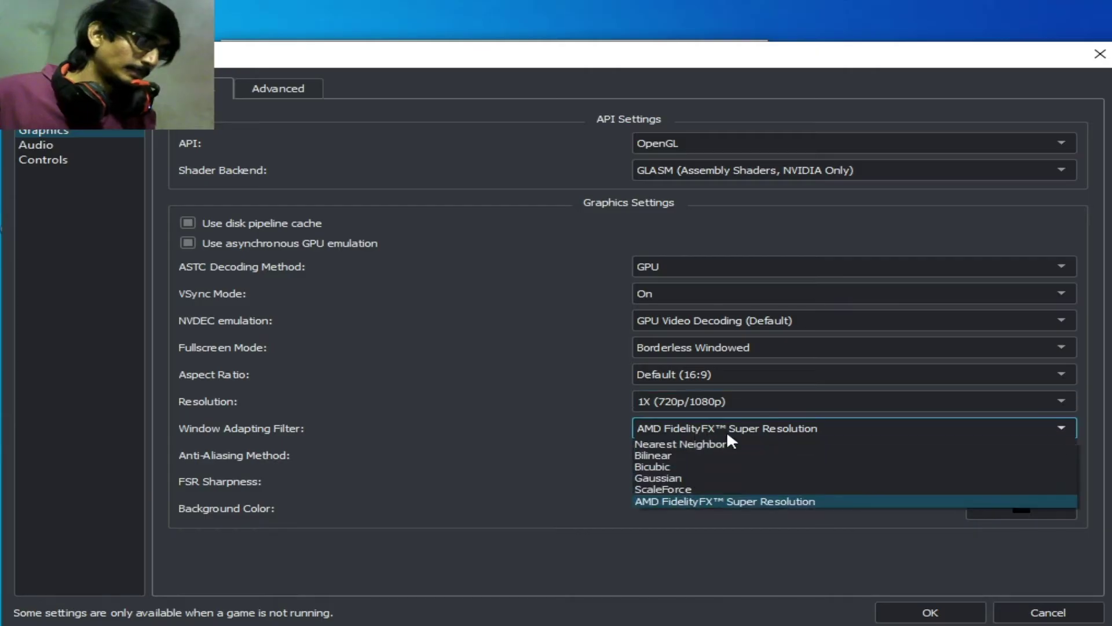
{"action": "left_click", "coordinate": [681, 501]}
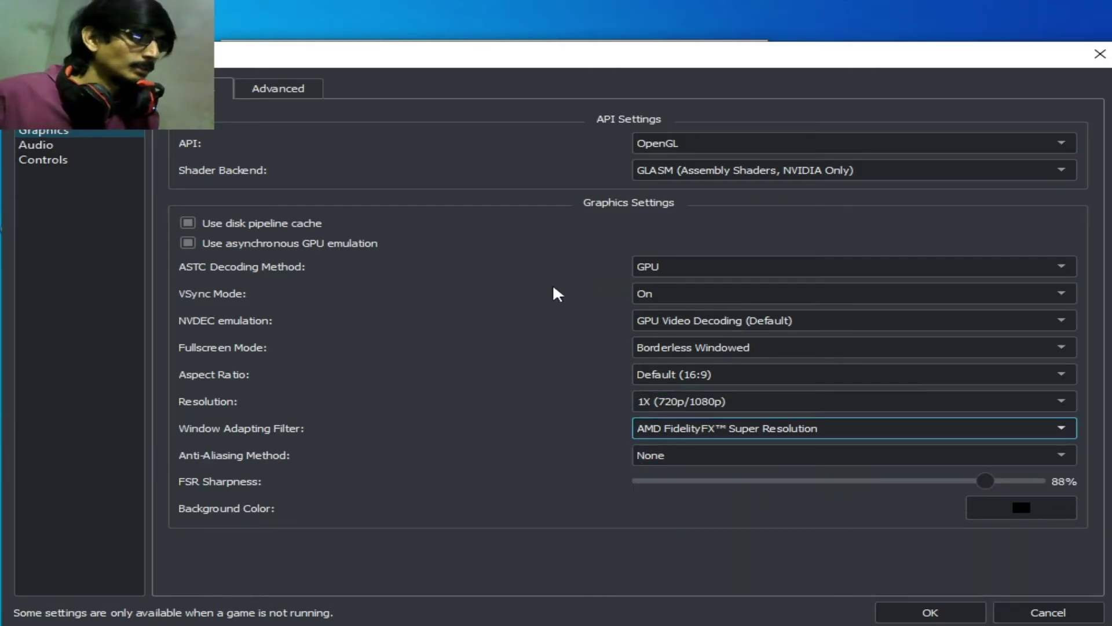